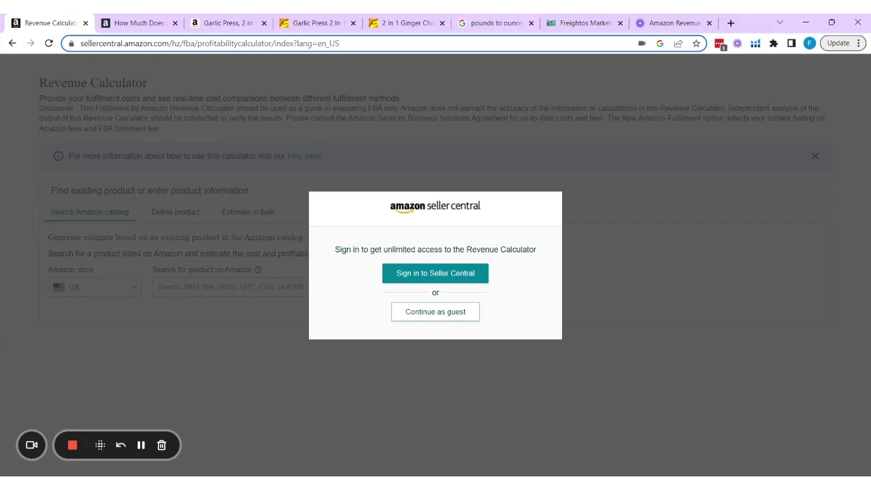
Step: Continue to the Revenue Calculator as a guest and copy the ASIN B07M74PH8P from the garlic press's Amazon listing
mouse_move(379, 284)
left_mouse_down()
mouse_move(434, 259)
mouse_move(415, 288)
mouse_move(387, 287)
mouse_move(422, 330)
mouse_move(457, 310)
left_mouse_up()
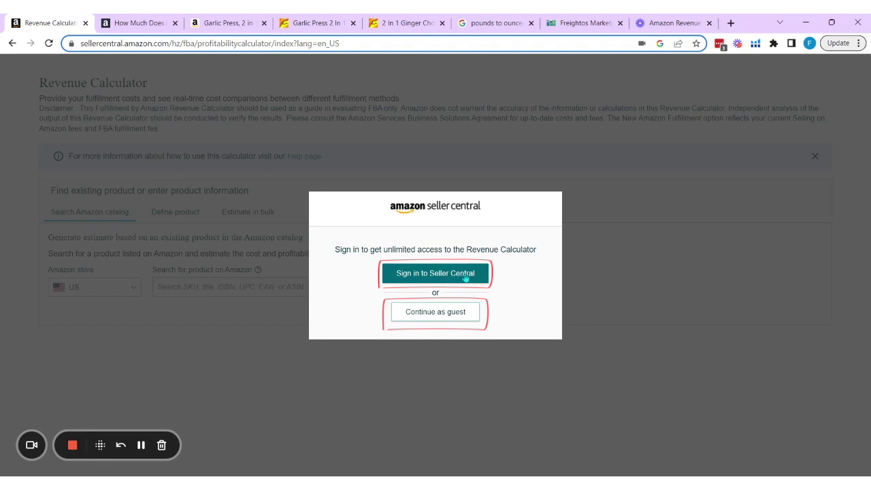
left_click(444, 315)
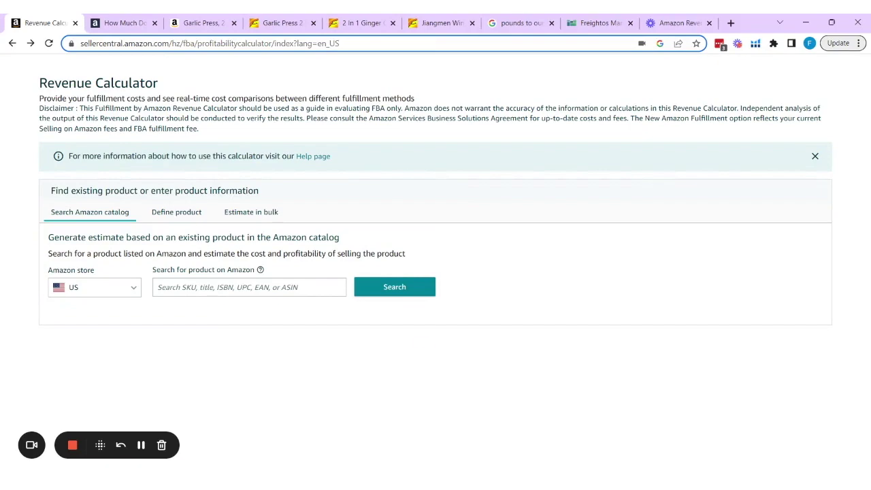
left_click(202, 23)
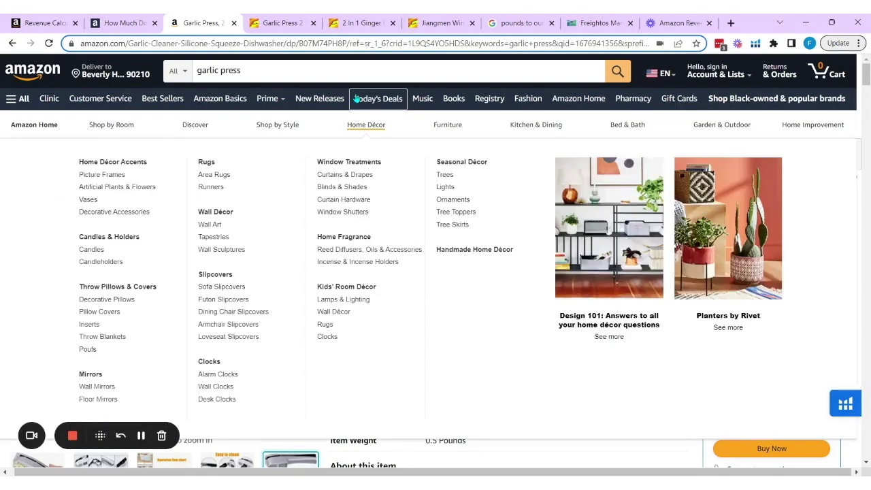
left_click_drag(299, 43, 346, 43)
key("ctrl+c")
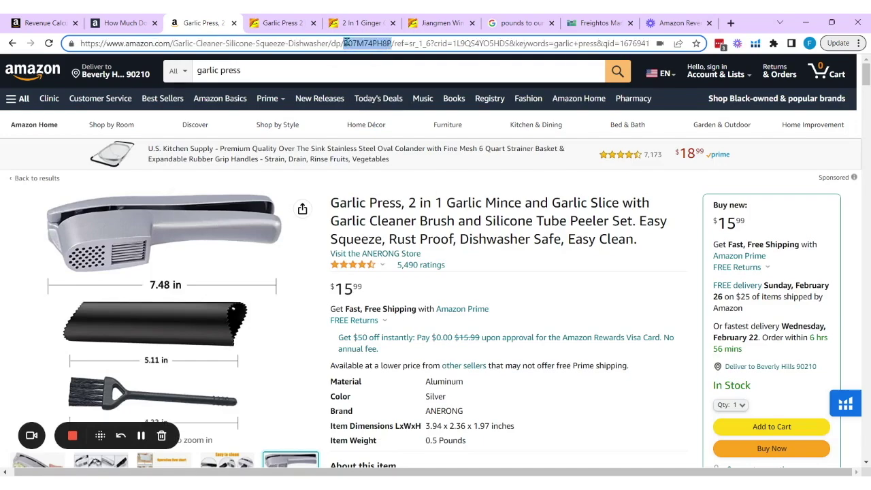
scroll(354, 172, "down", 20)
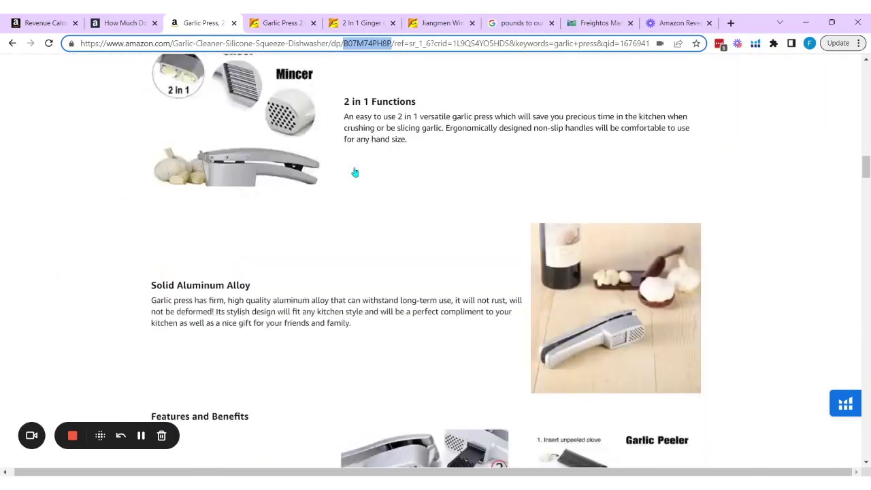
scroll(354, 172, "up", 1)
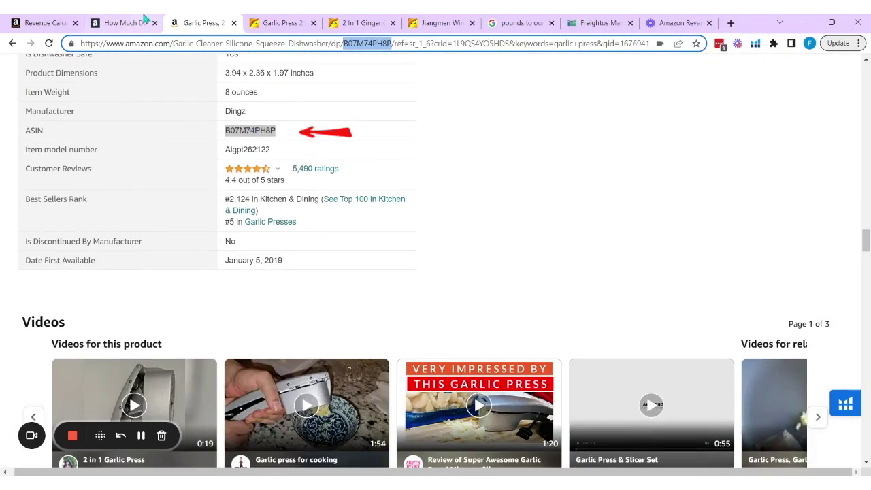
Step: Search the US Amazon catalog in the Revenue Calculator for ASIN B07M74PH8P
left_click(58, 19)
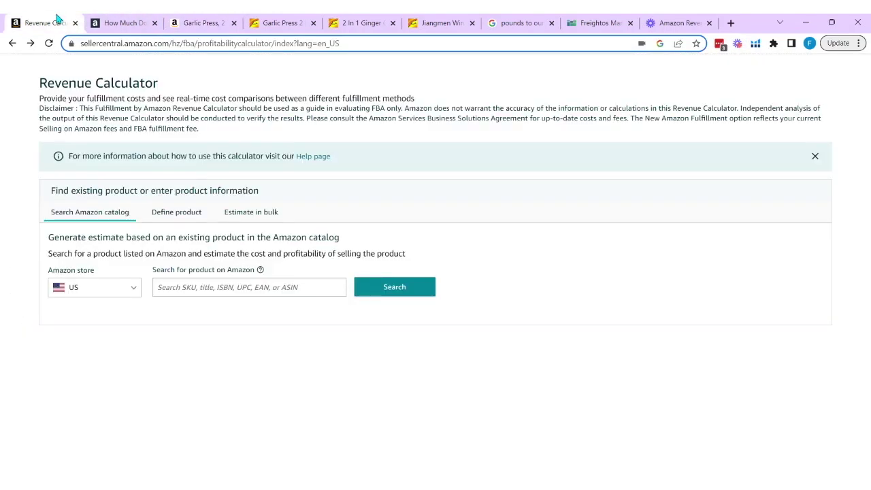
left_click(193, 287)
type("B07M74PL8P")
left_click(417, 301)
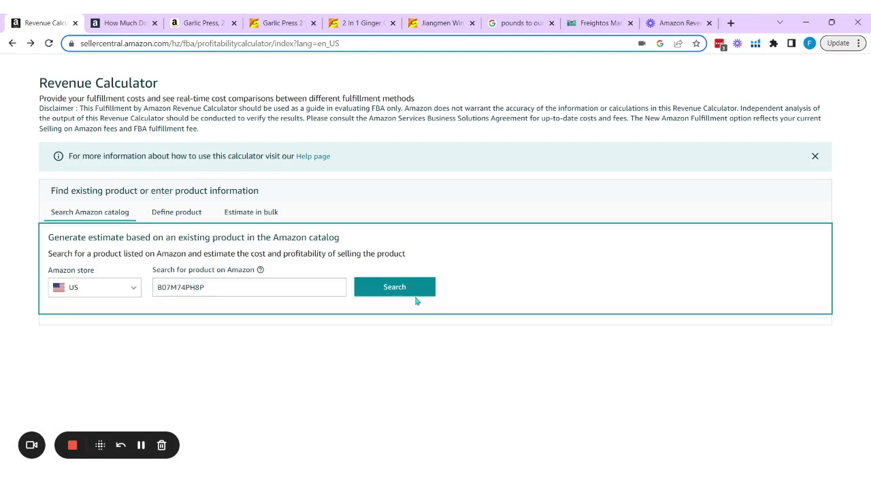
left_click(411, 294)
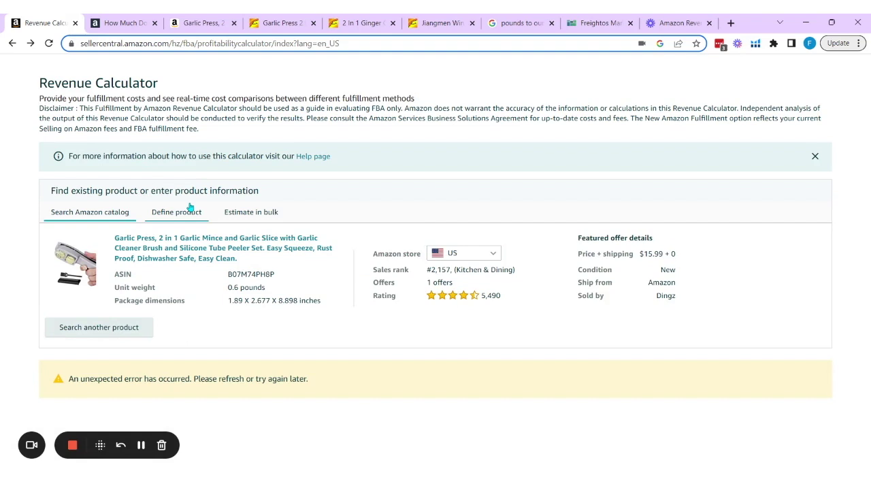
Step: Repeat the catalog search for ASIN B07M74PH8P to try to load the garlic press's fee estimate
left_click(122, 327)
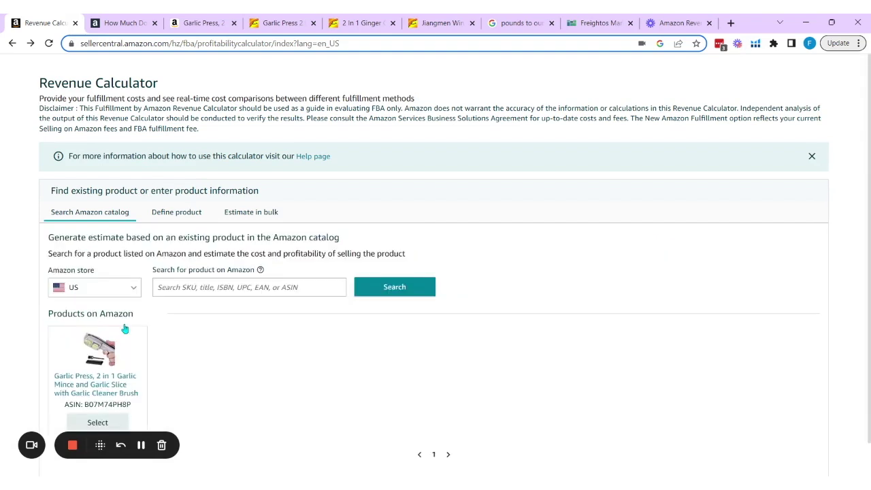
left_click(298, 287)
key("ctrl+v")
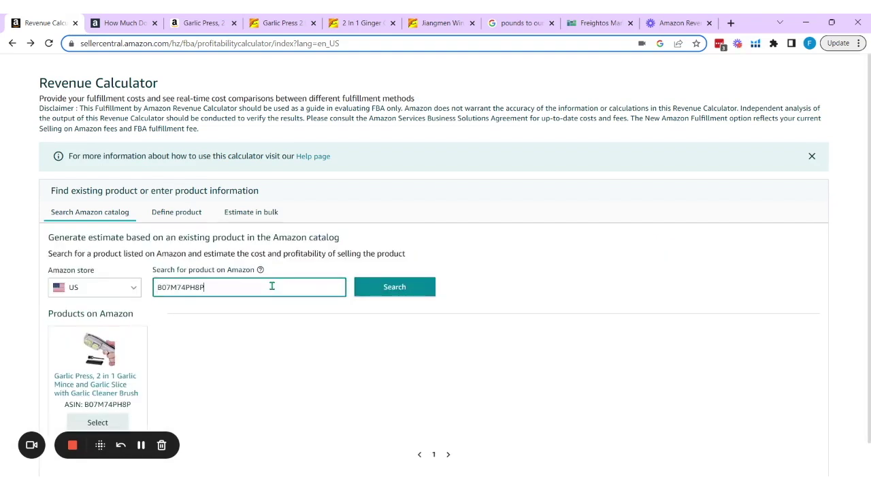
left_click(402, 295)
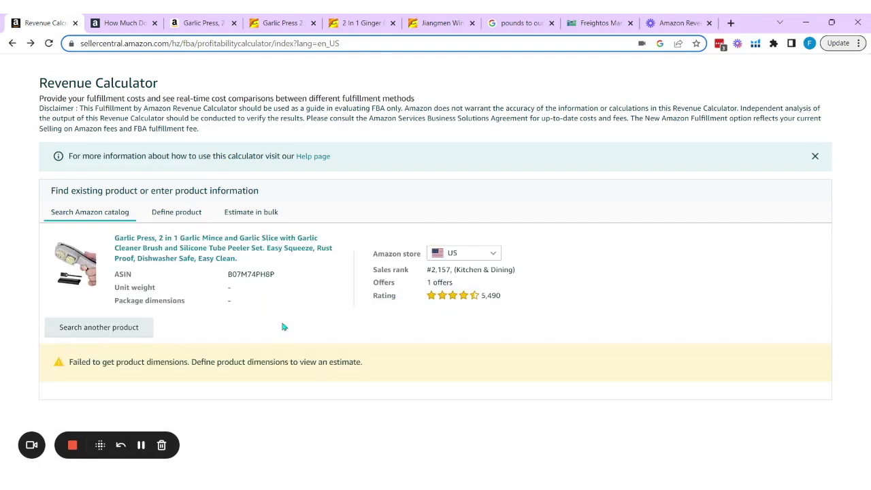
left_click(120, 327)
left_click(230, 289)
key("ctrl+v")
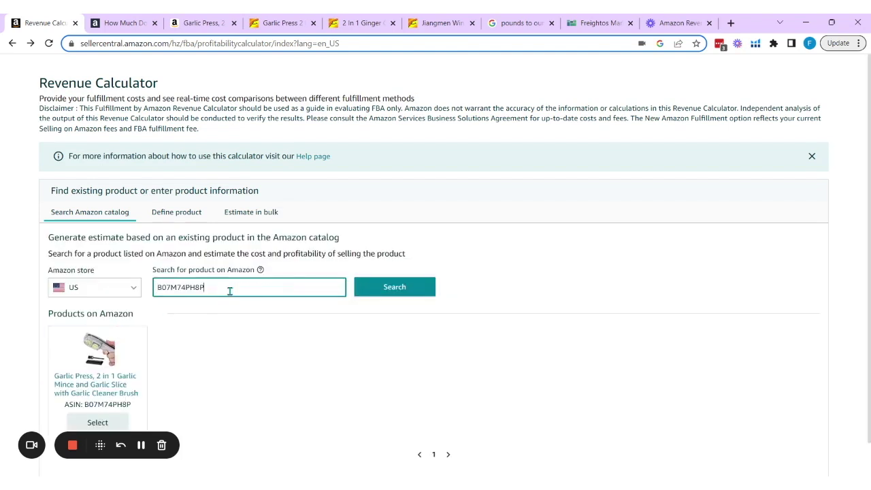
left_click(375, 289)
left_click(375, 289)
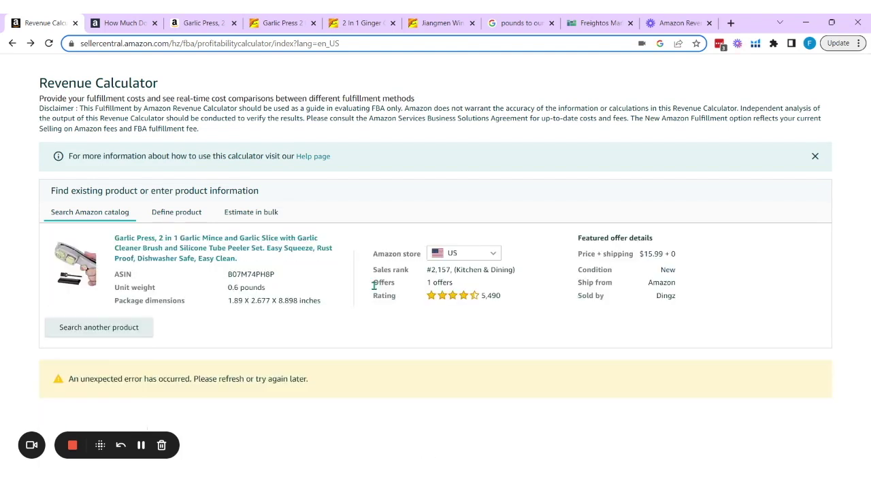
left_click(114, 336)
left_click(270, 293)
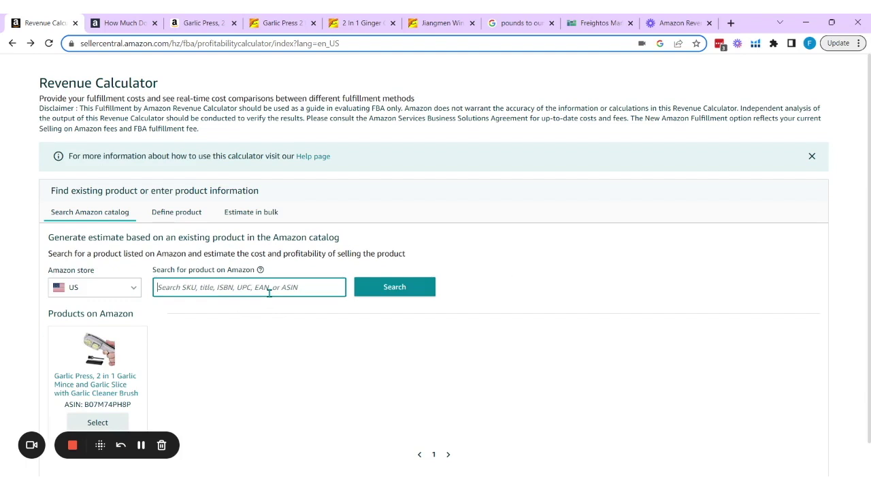
type("B07M74PH8P")
left_click(392, 286)
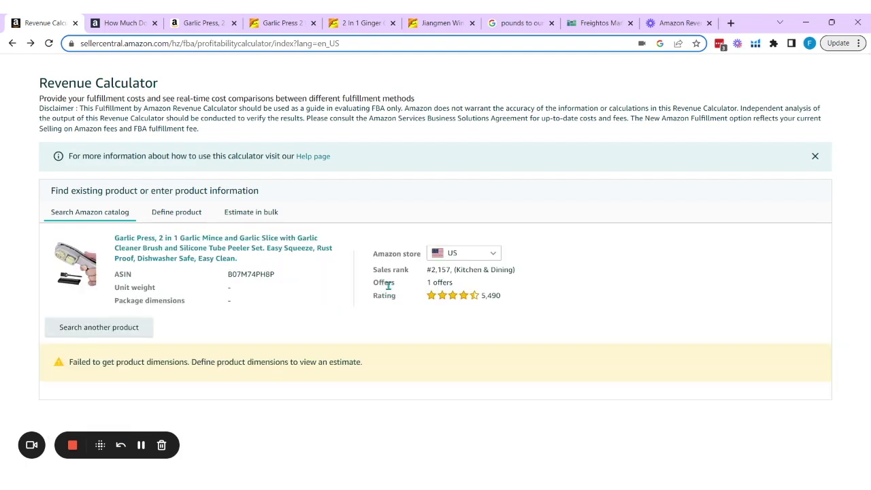
left_click(126, 326)
left_click(318, 291)
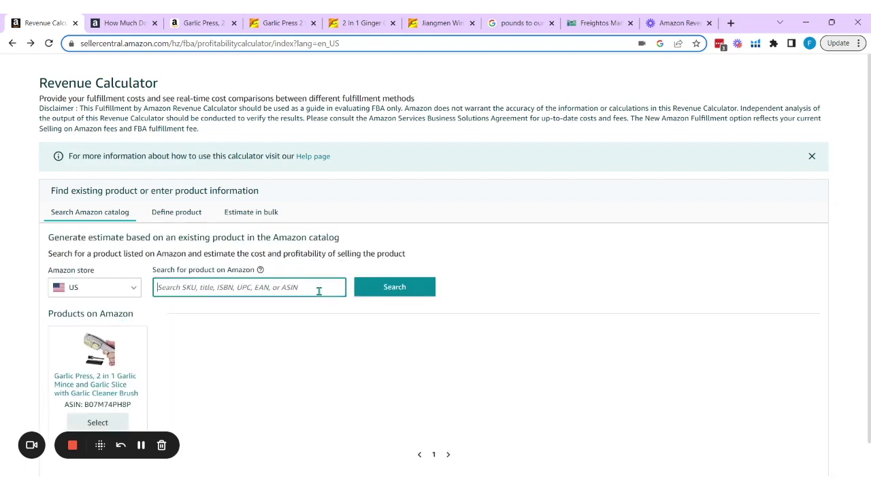
type("B07M74PH8P")
left_click(394, 289)
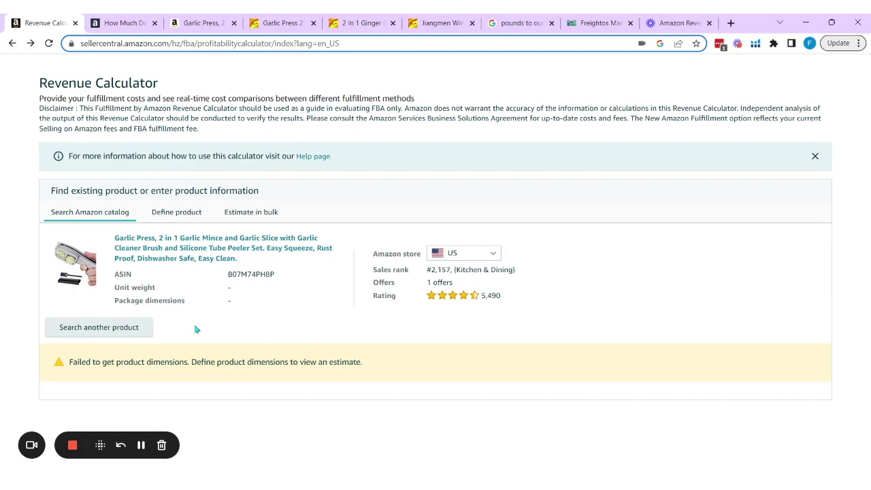
Step: Return to the product results, select the garlic press, and review its unit weight and package dimensions
left_click(126, 327)
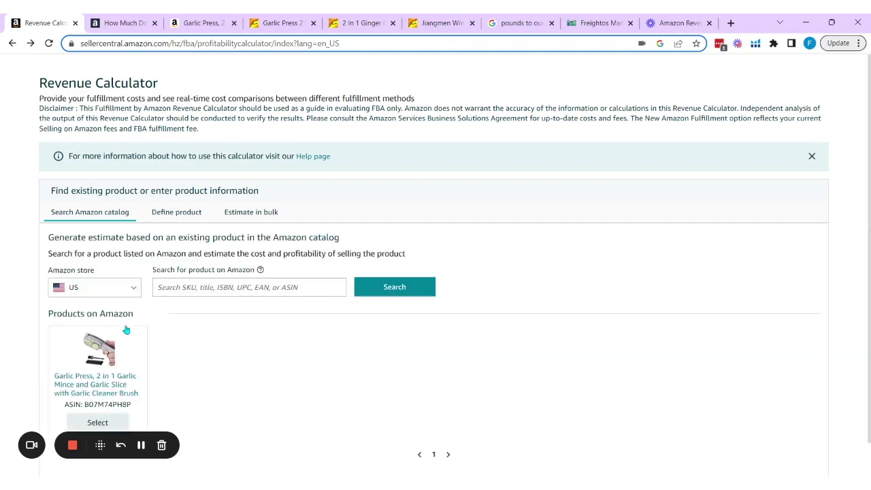
left_click(108, 418)
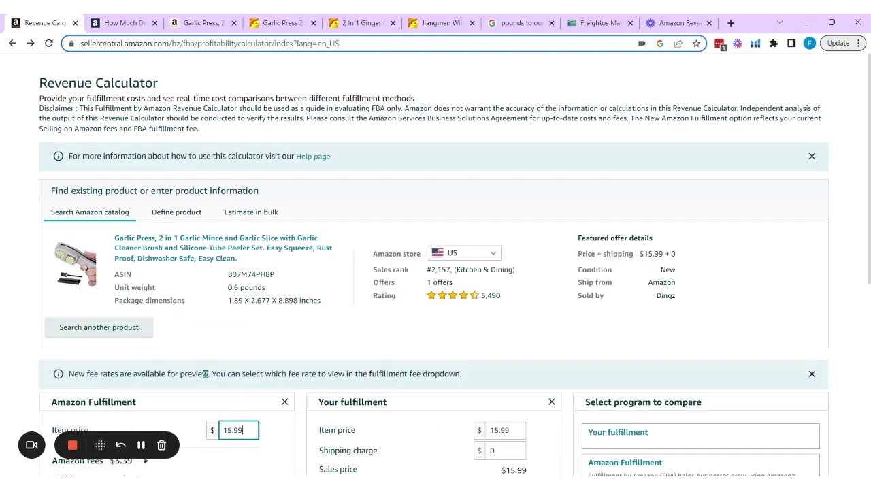
scroll(254, 367, "down", 1)
scroll(251, 367, "down", 1)
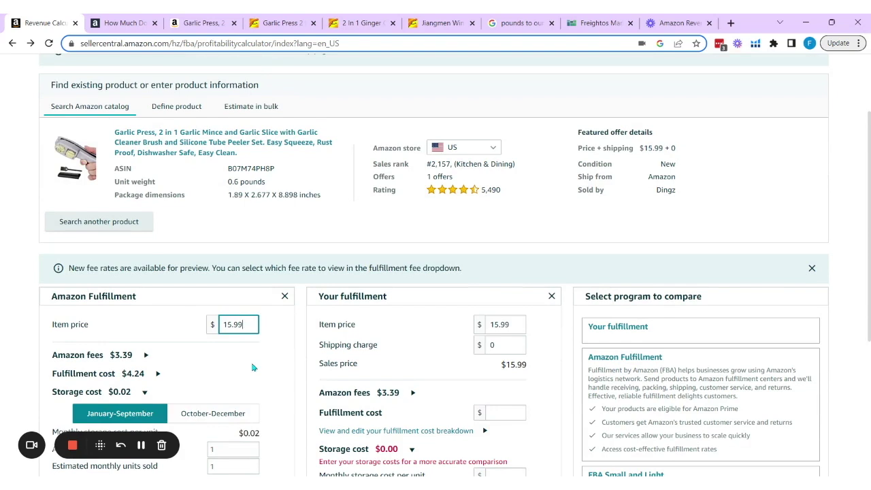
mouse_move(276, 219)
left_mouse_down()
mouse_move(293, 157)
mouse_move(277, 219)
left_mouse_up()
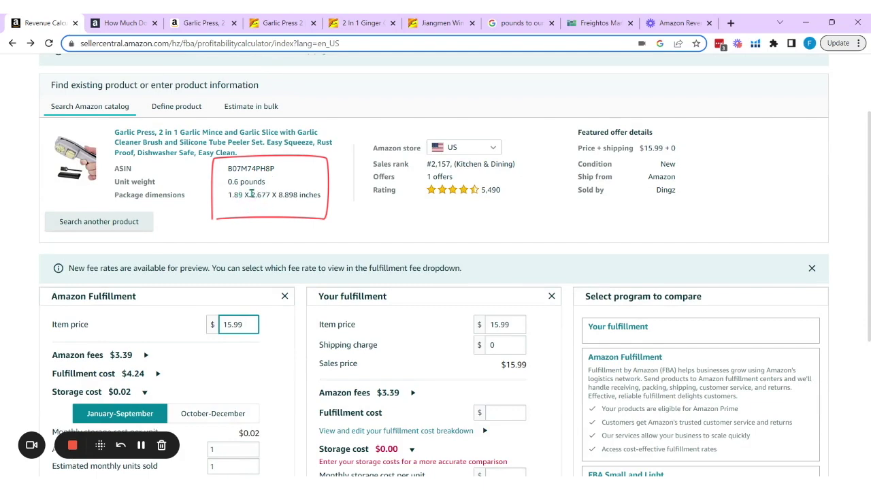
Step: Review the garlic press's Amazon Fulfillment costs and inspect the Amazon fees breakdown, including the referral fee, and collapse it
scroll(256, 218, "down", 2)
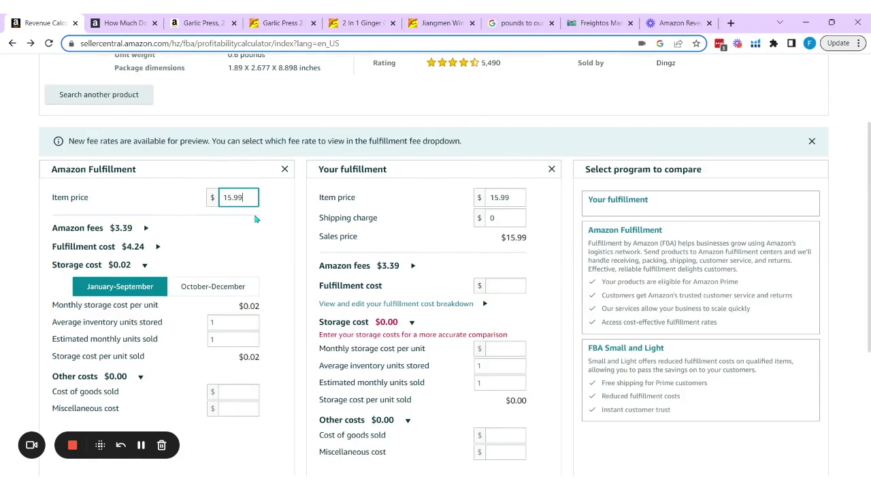
mouse_move(159, 219)
left_mouse_down()
mouse_move(43, 273)
mouse_move(159, 219)
left_mouse_up()
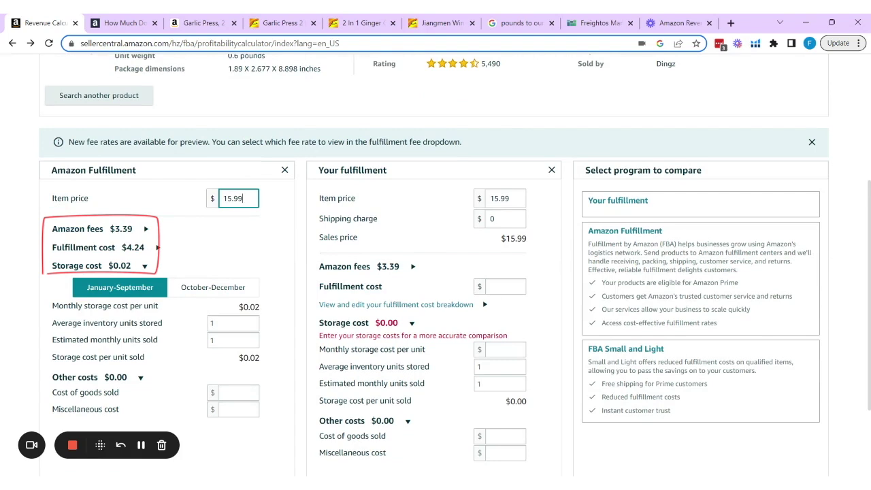
left_click_drag(189, 211, 133, 227)
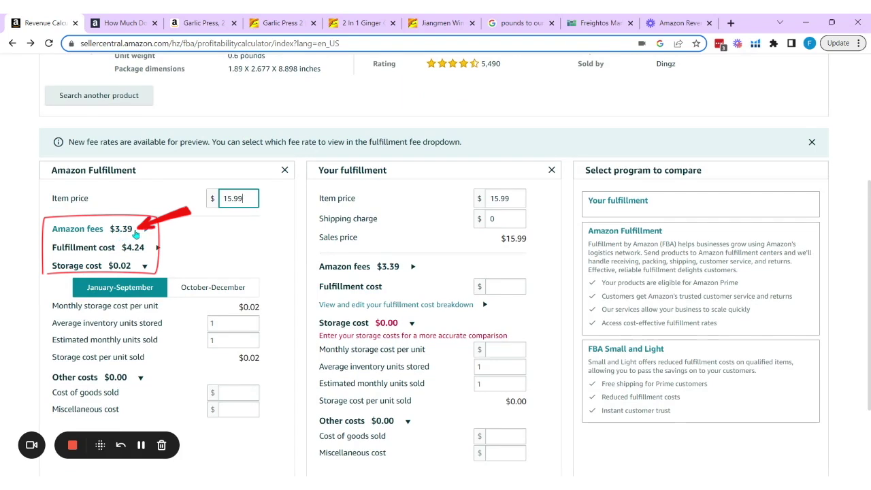
left_click(145, 229)
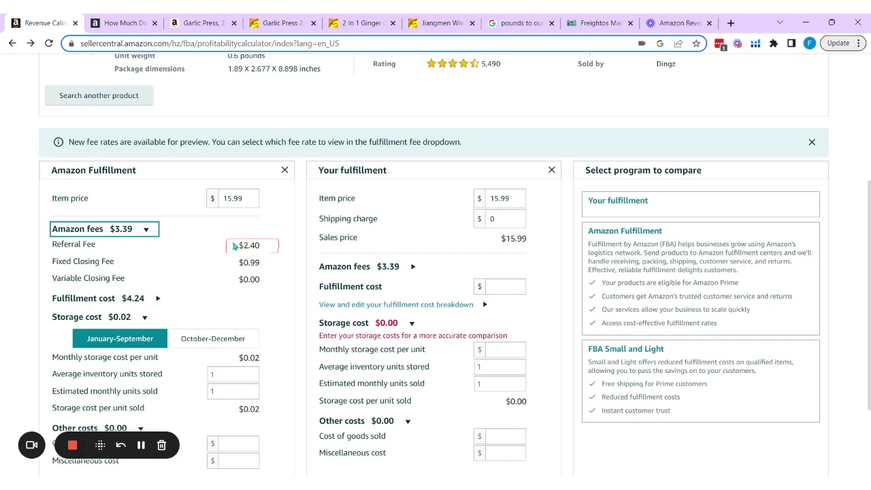
left_click(249, 201)
left_click(147, 231)
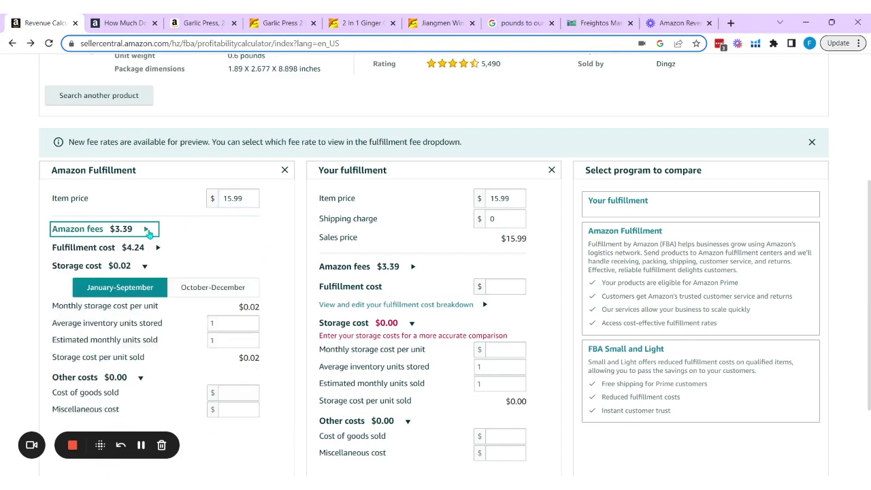
Step: Expand the fulfillment cost breakdown under Amazon Fulfillment and check the product's package dimensions
scroll(155, 228, "down", 1)
left_click(157, 219)
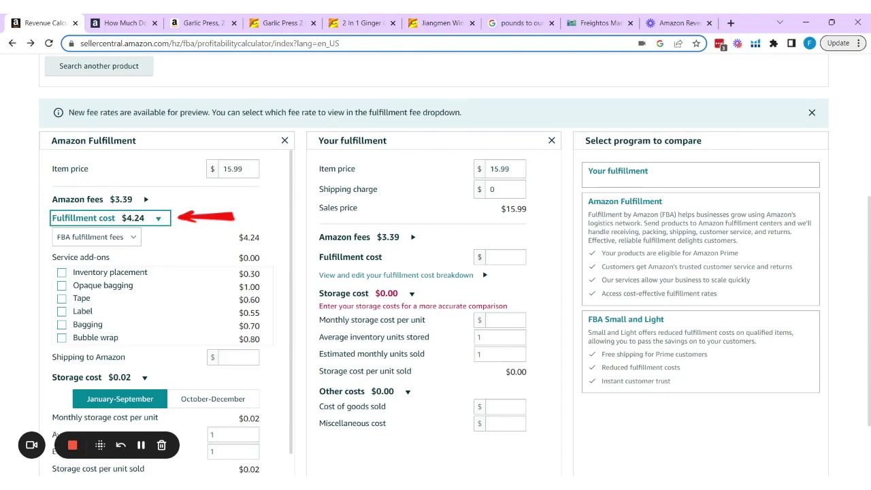
scroll(181, 213, "up", 2)
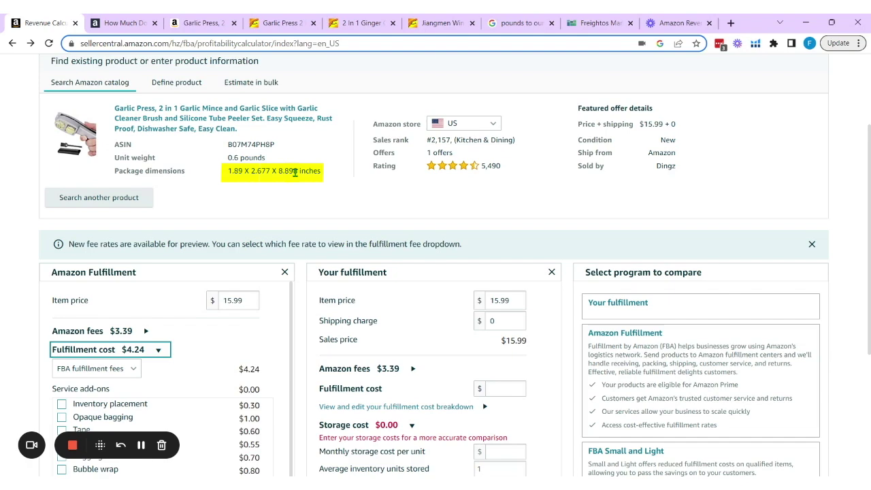
Step: Review the maximum dimensions of the small standard and large standard size tiers in Amazon's FBA fulfillment fee table
left_click(127, 23)
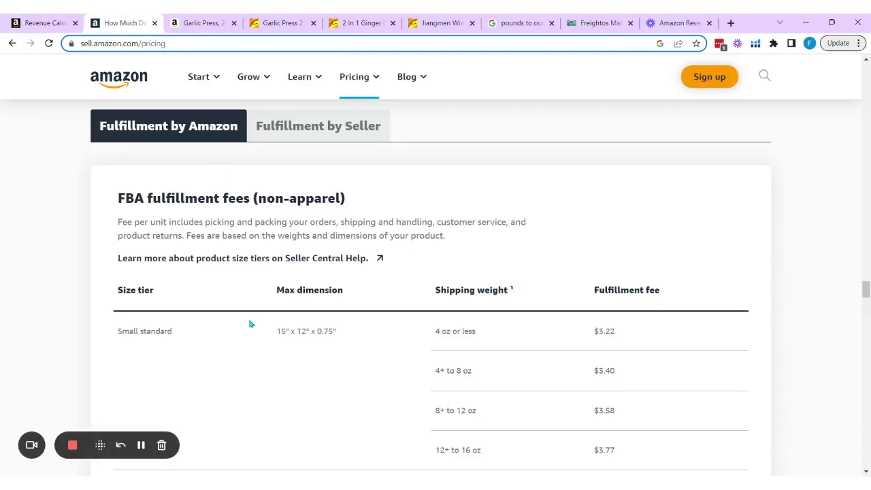
scroll(250, 323, "down", 2)
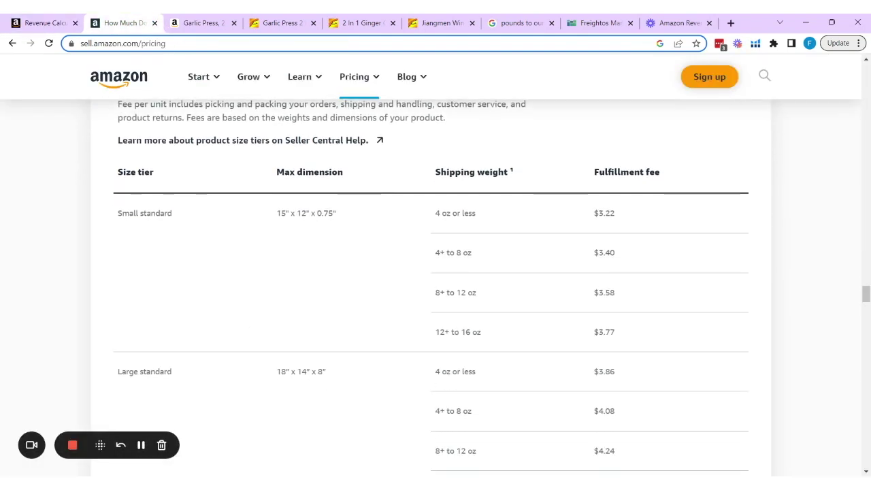
mouse_move(109, 229)
left_mouse_down()
mouse_move(183, 202)
mouse_move(139, 230)
left_mouse_up()
left_click_drag(270, 213, 338, 220)
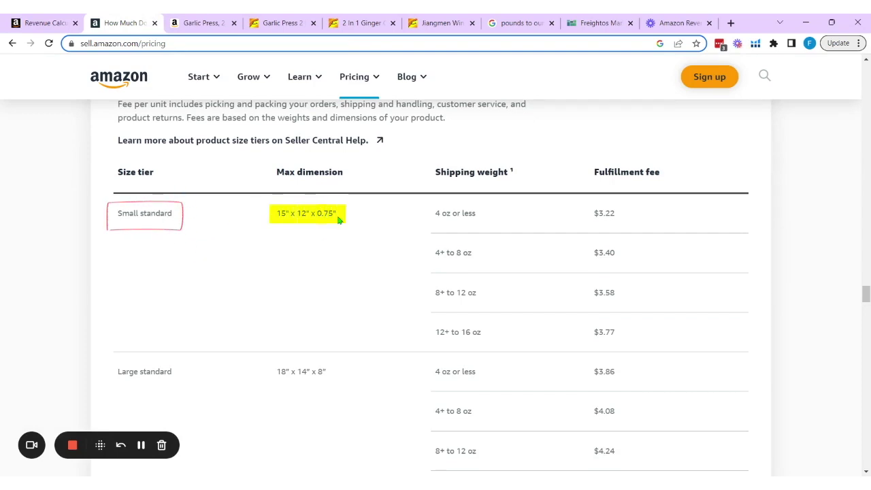
scroll(338, 219, "down", 2)
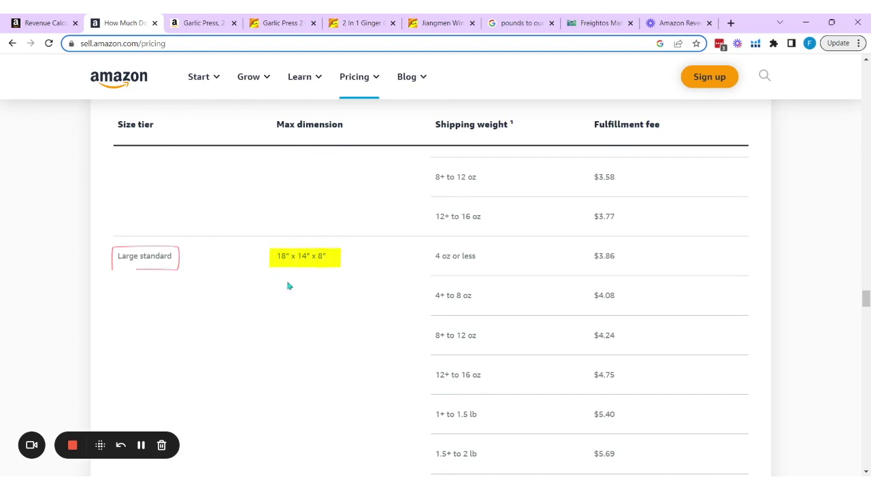
Step: Recheck the garlic press's package dimensions, and find its large standard fulfillment fee in the 8+ to 12 oz row
left_click(45, 23)
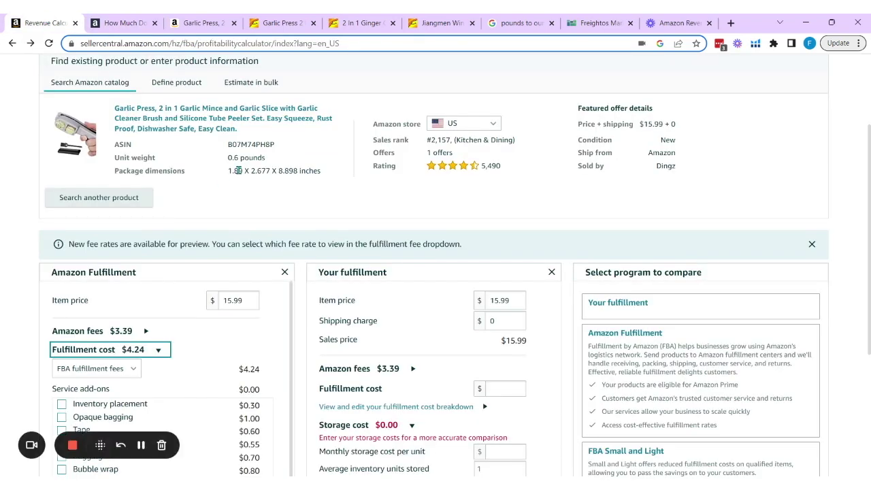
left_click(122, 22)
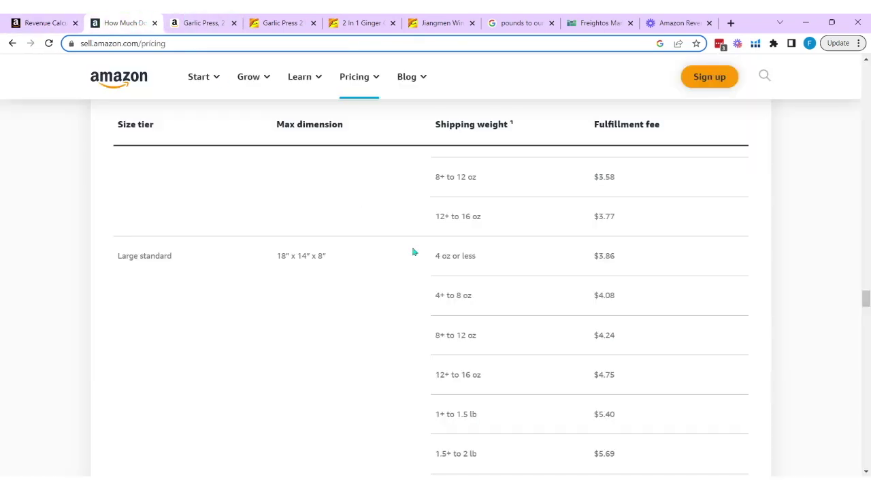
scroll(558, 355, "down", 1)
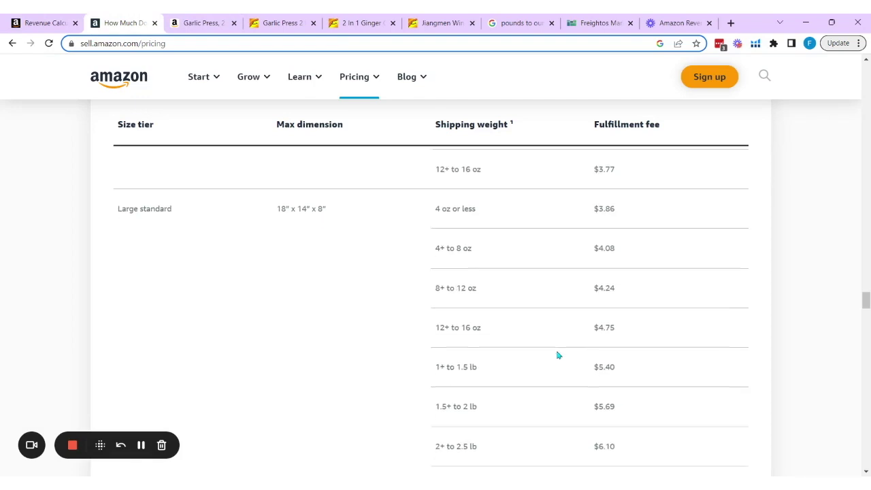
scroll(558, 354, "down", 1)
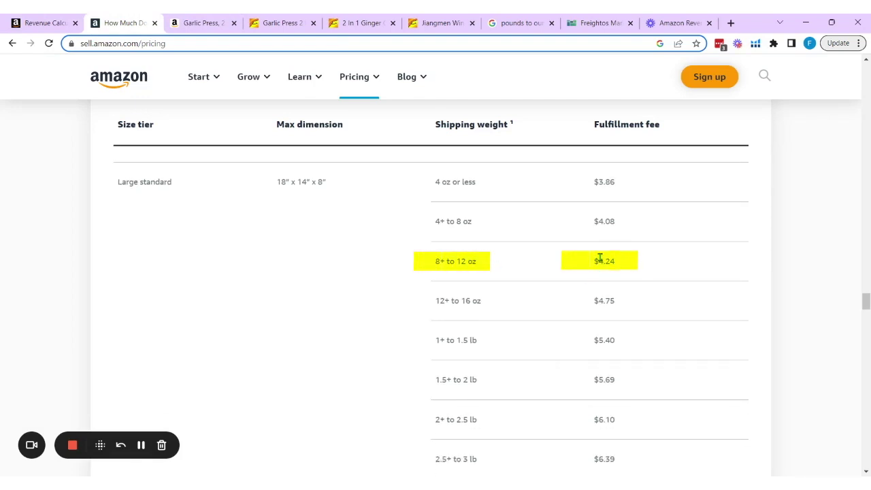
Step: Return to the Revenue Calculator, review the Amazon Fulfillment cost breakdown, and collapse it
left_click(60, 23)
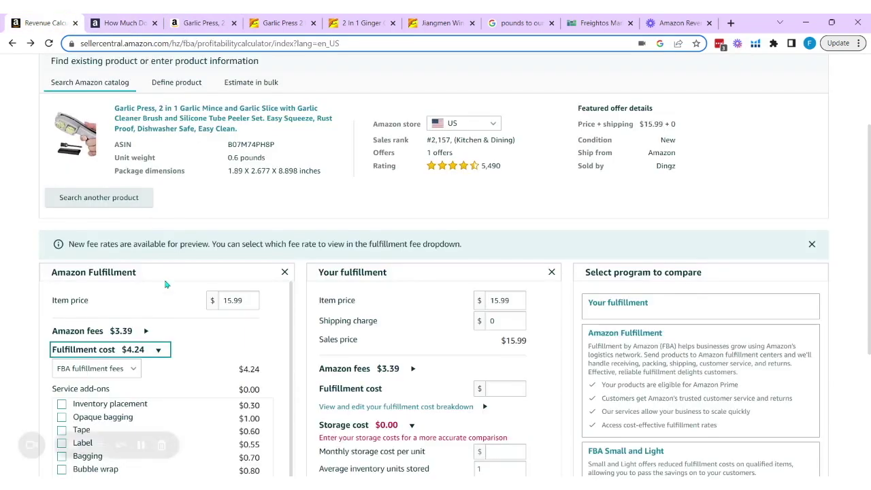
scroll(151, 309, "down", 1)
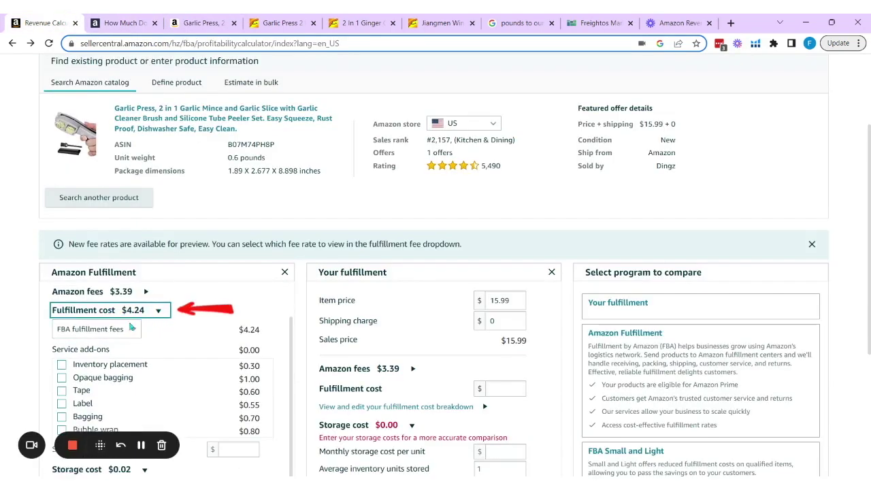
left_click(158, 314)
scroll(179, 347, "down", 2)
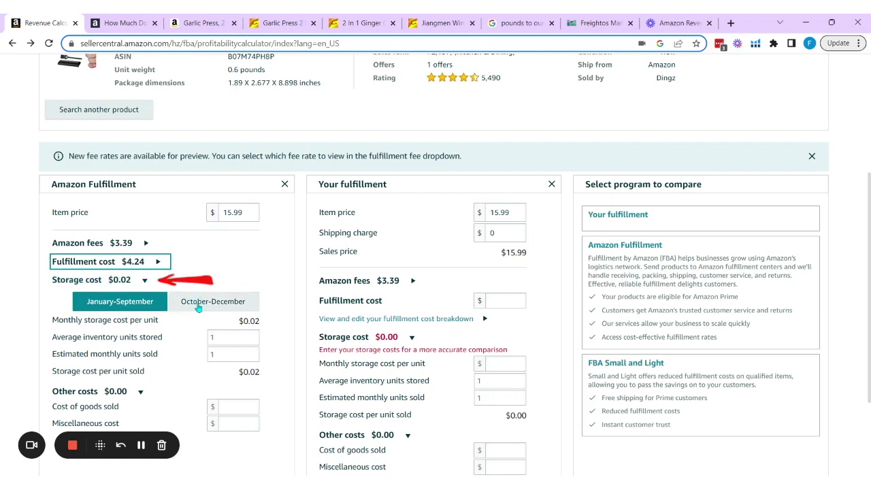
Step: Set the Amazon Fulfillment storage cost period to October-December and check the net profit and margin
left_click(144, 283)
left_click(144, 285)
left_click(185, 306)
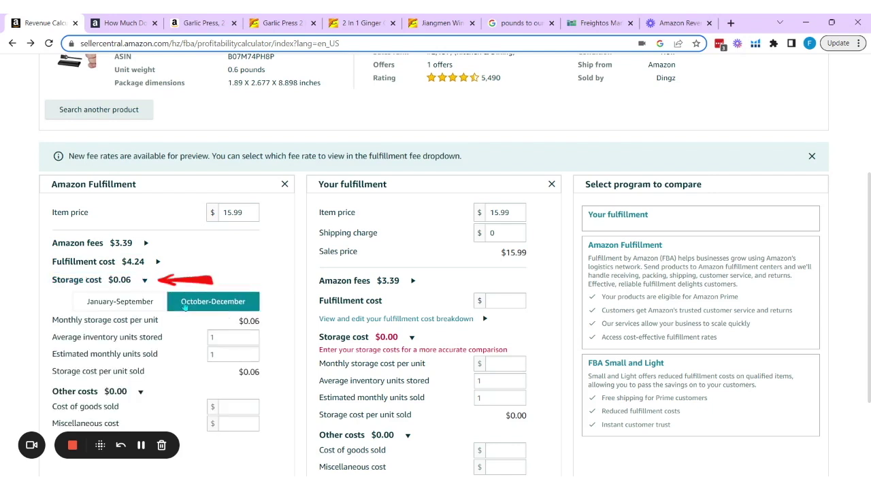
scroll(193, 302, "down", 2)
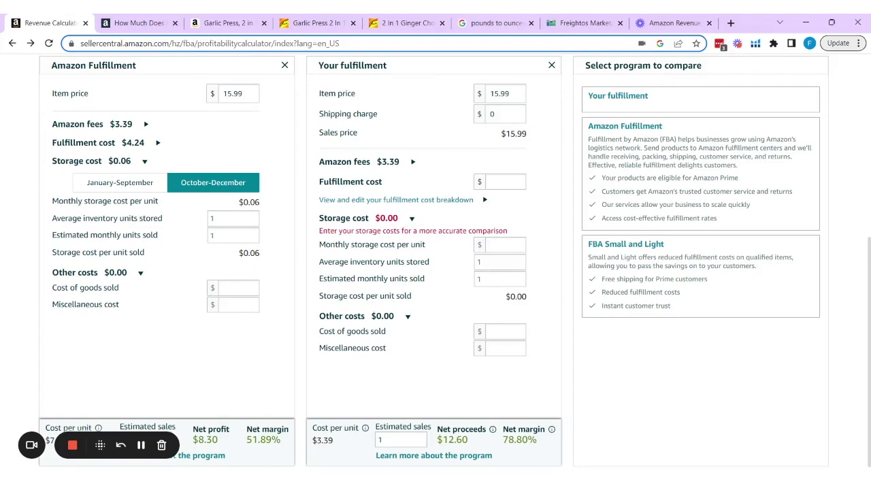
Step: Review the garlic press's Amazon listing and the Alibaba search for it, and check the supplier's unit price on the matching product page
left_click(224, 23)
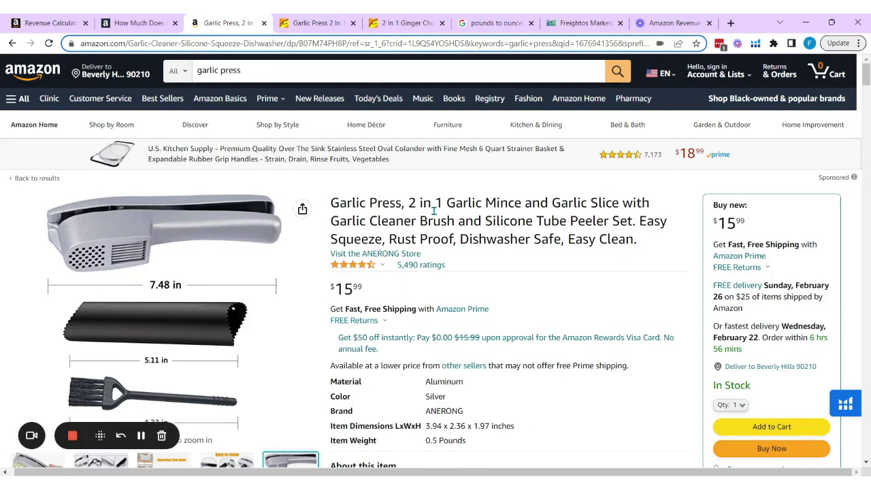
left_click(330, 20)
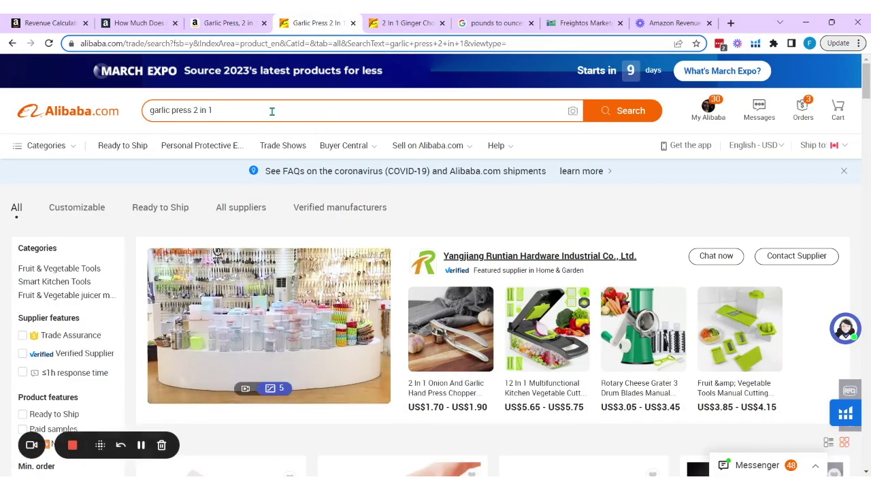
left_click(406, 24)
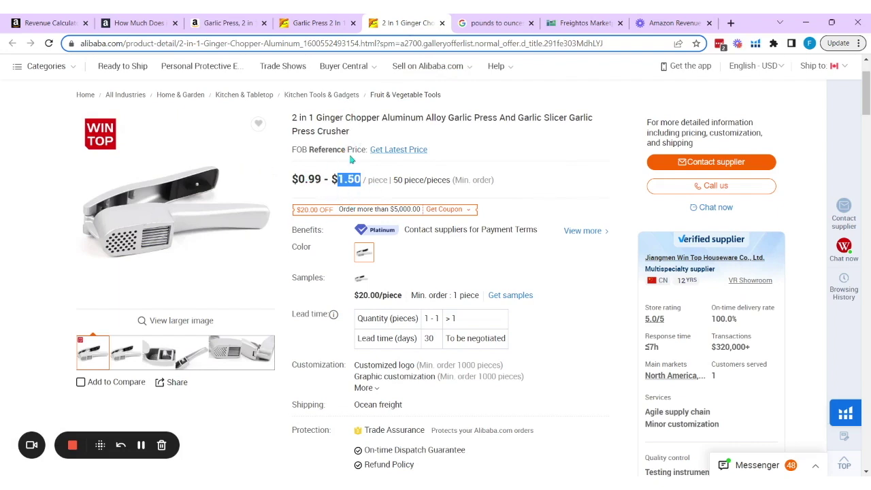
Step: Set the cost of goods sold under Amazon Fulfillment to $1.5 in the Revenue Calculator and check the net profit
left_click(58, 20)
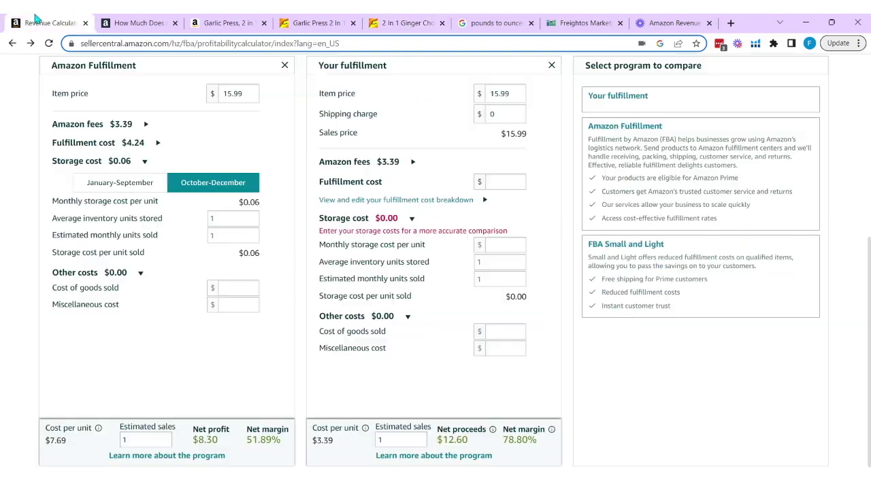
left_click(237, 287)
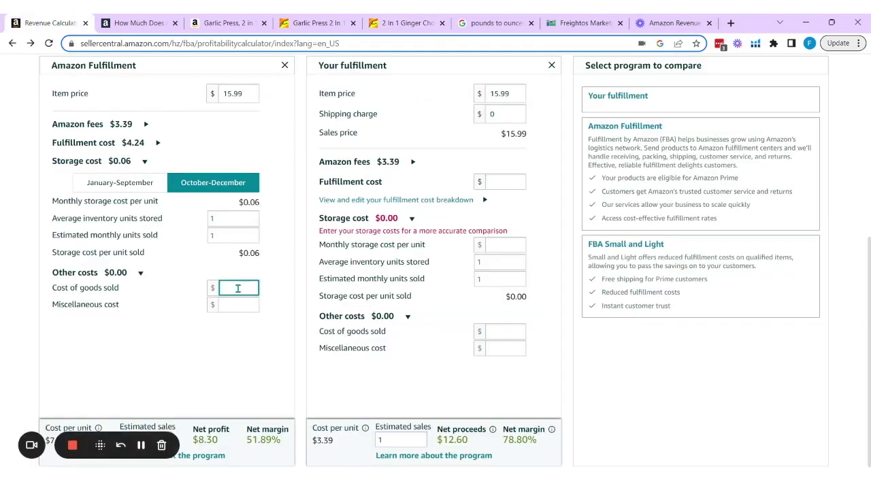
type("1.5")
scroll(257, 384, "down", 1)
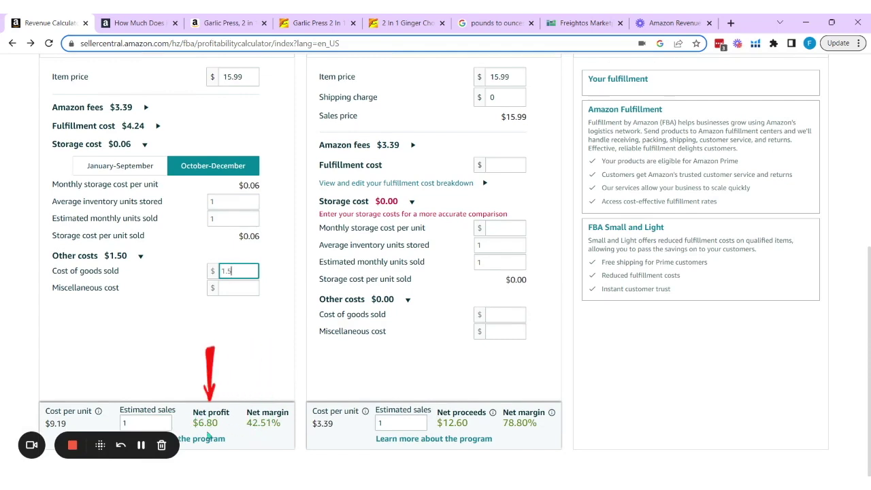
Step: Switch to the Freightos quote results and open the shipment's origin details for editing
left_click(236, 293)
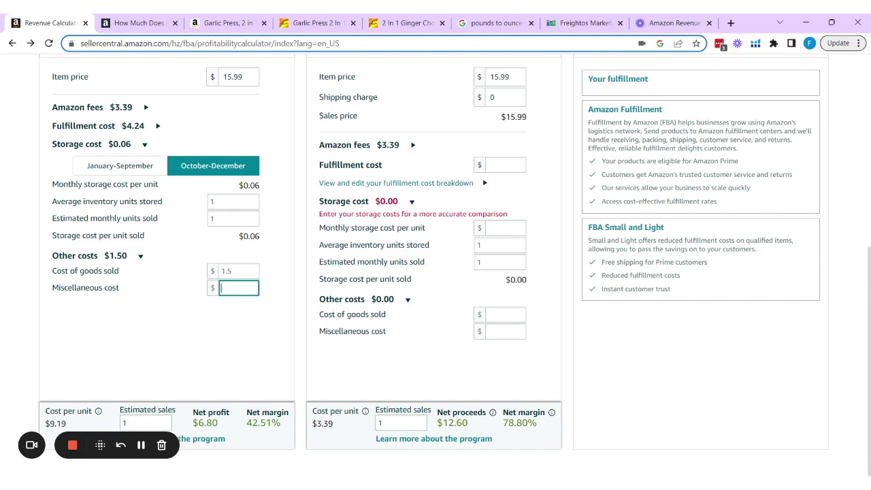
left_click(584, 22)
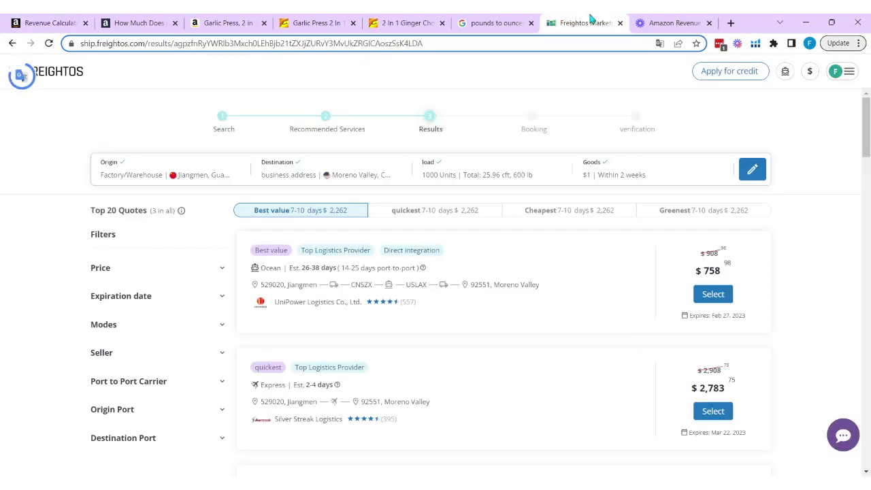
left_click(193, 170)
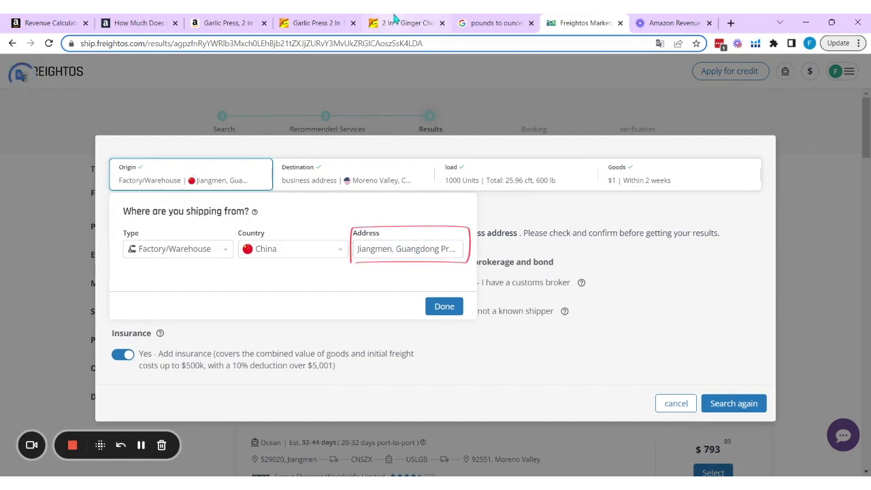
Step: Open the Alibaba supplier's contact page and copy the city, province and country from its operational address
left_click(400, 22)
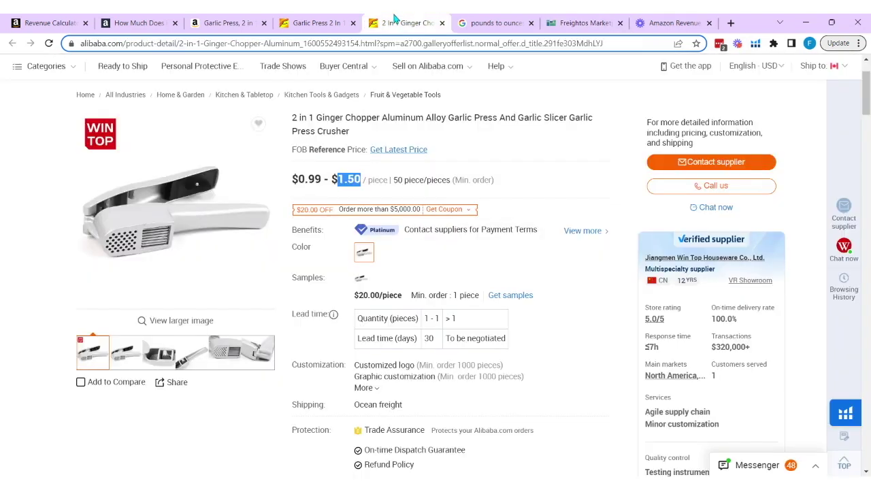
left_click(689, 257)
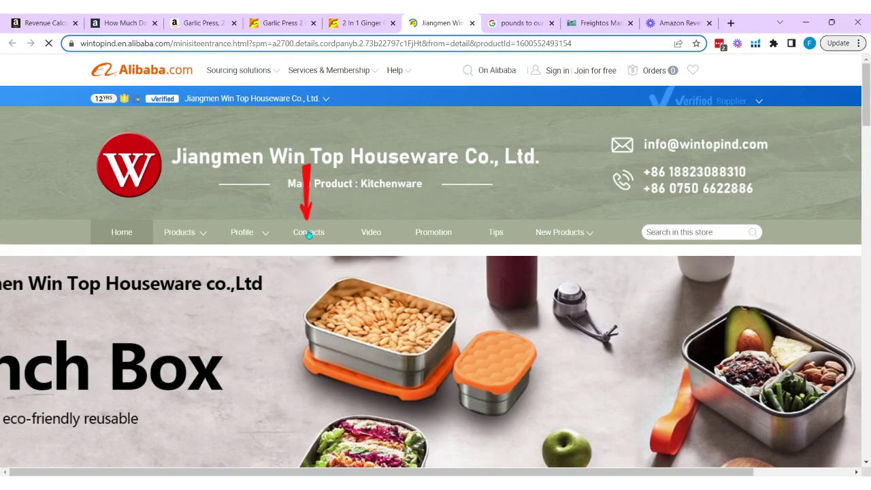
left_click(308, 233)
scroll(331, 300, "down", 5)
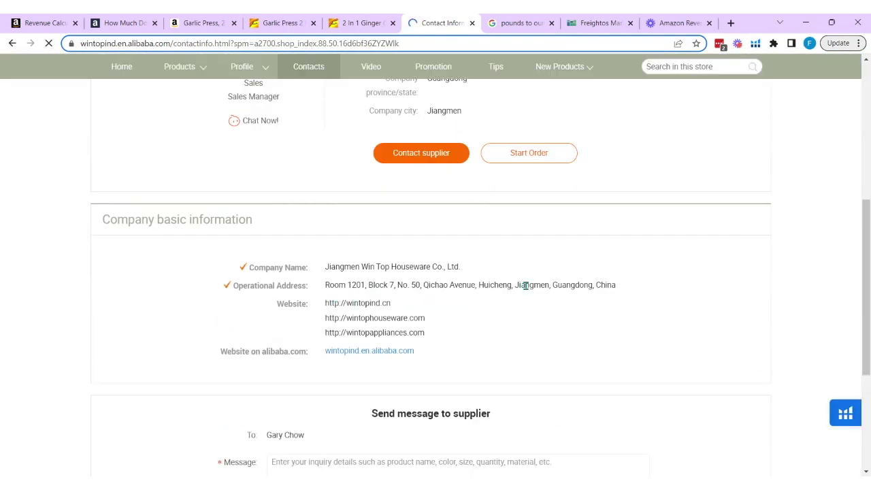
left_click_drag(515, 284, 616, 285)
key("ctrl+c")
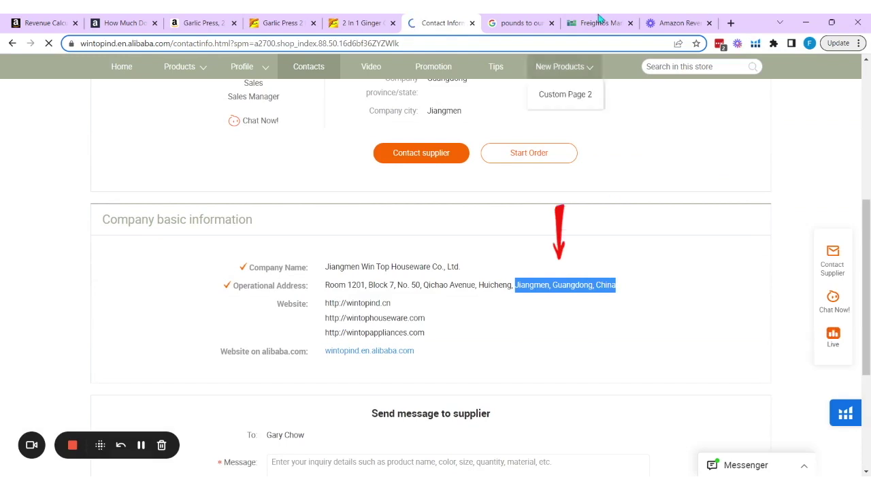
Step: Set the Freightos shipment's origin address to the copied supplier location, and confirm the existing United States business address as the destination
left_click(599, 22)
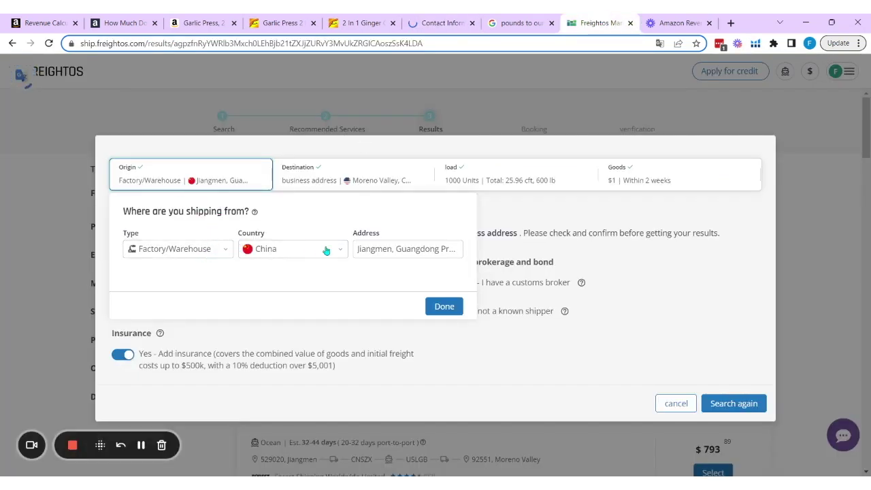
left_click(394, 251)
key("ctrl+v")
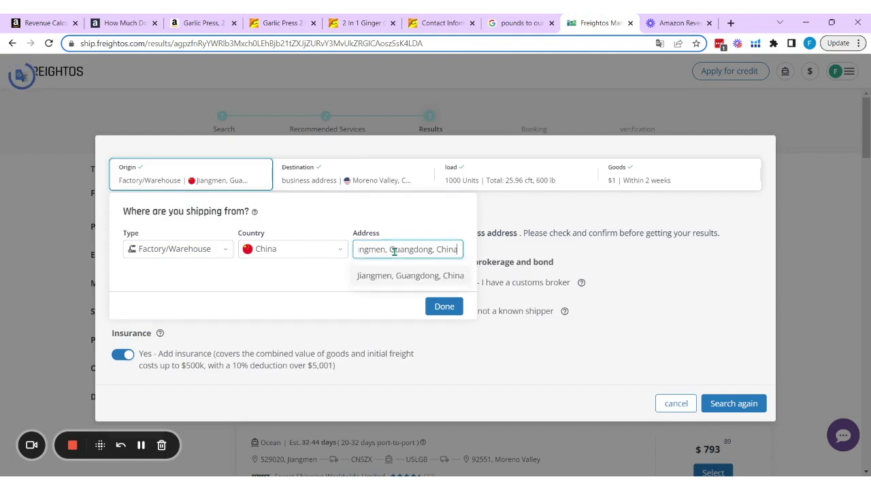
left_click(408, 279)
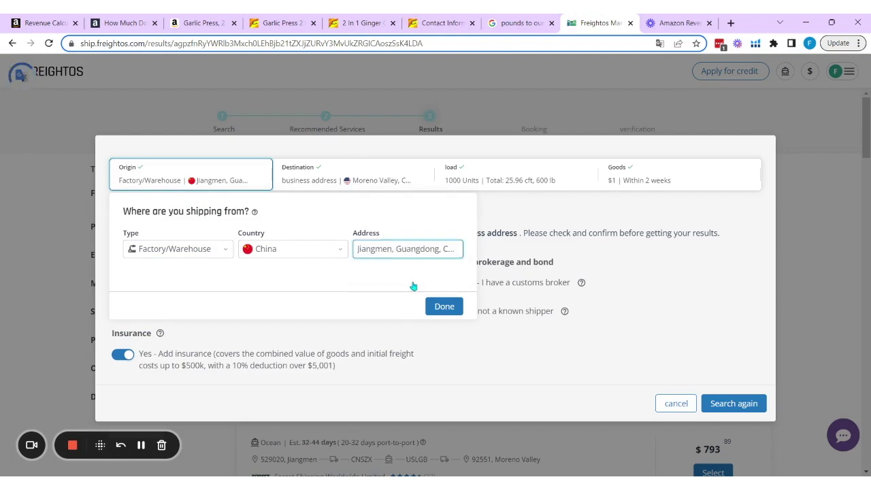
left_click(444, 305)
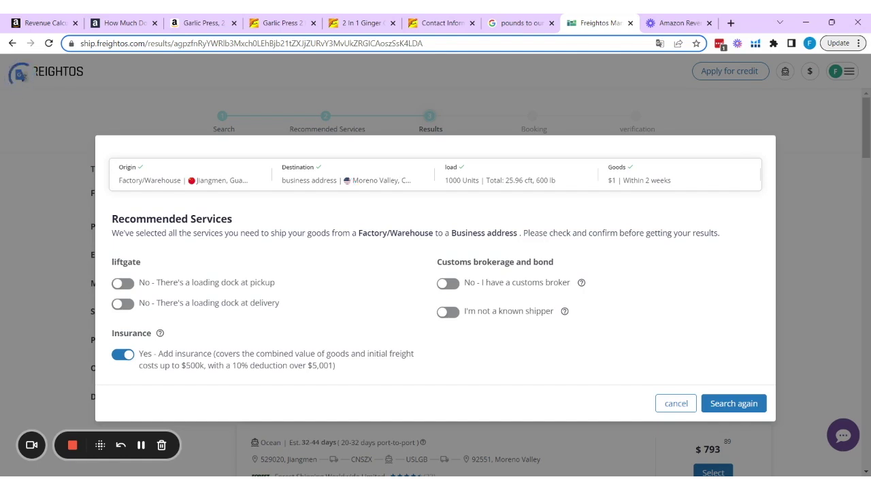
left_click(352, 183)
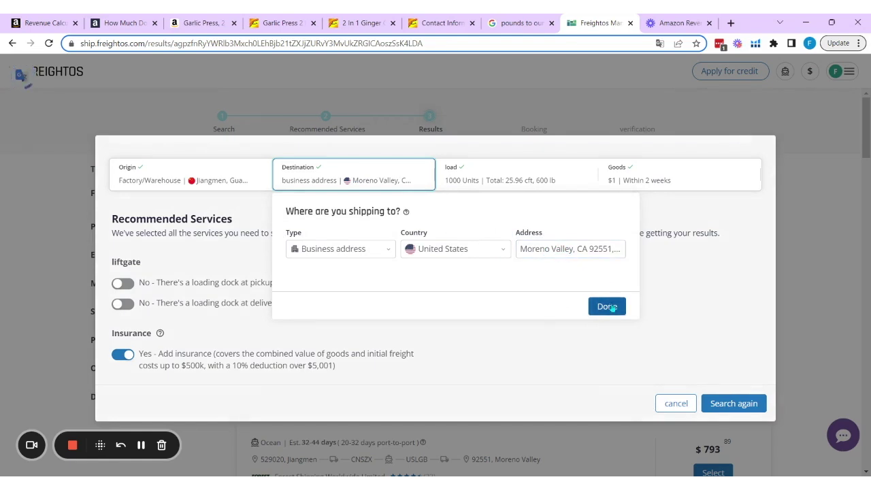
left_click(607, 306)
Step: Open the Freightos shipment's load details and compare the unit dimensions and weight with the garlic press data in the Revenue Calculator
left_click(501, 183)
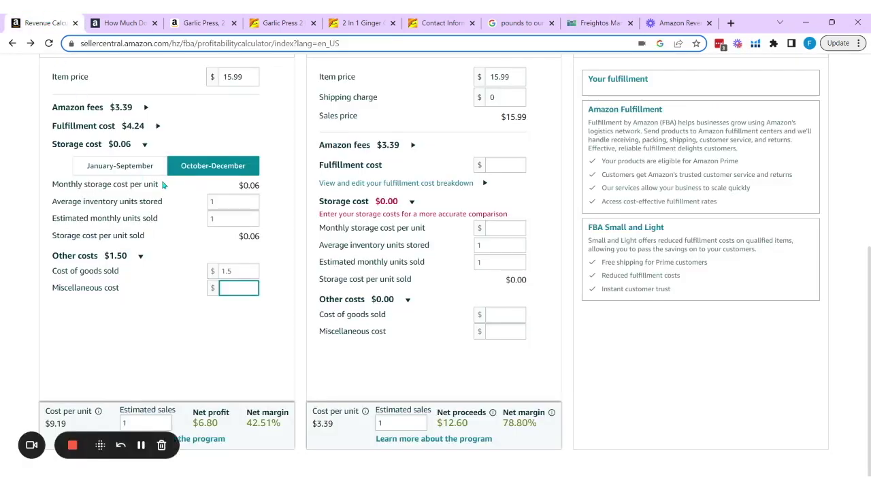
scroll(163, 184, "up", 5)
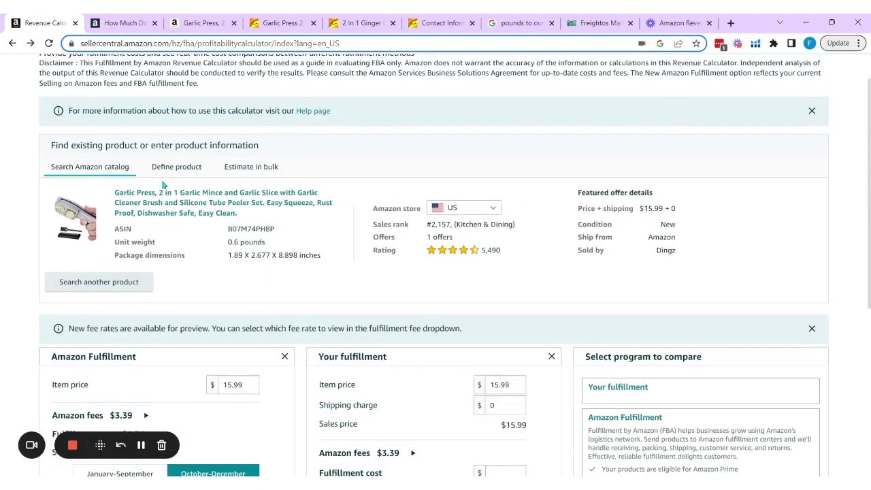
left_click_drag(222, 256, 321, 255)
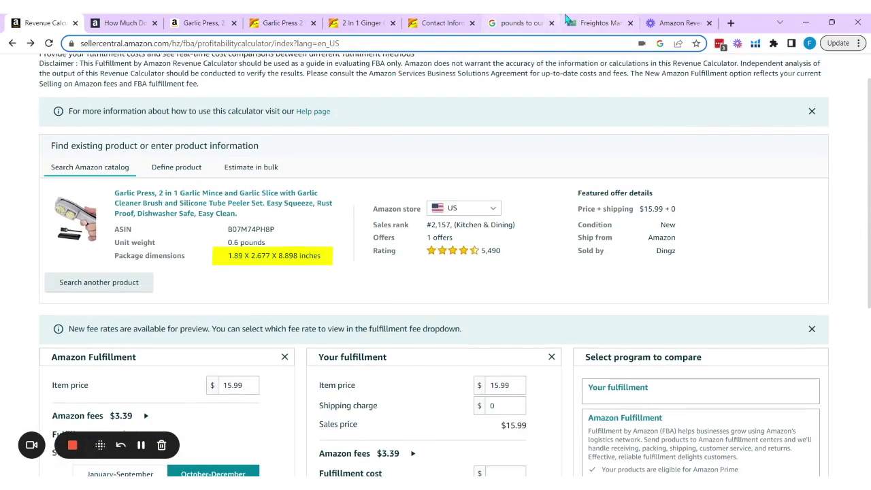
left_click(612, 21)
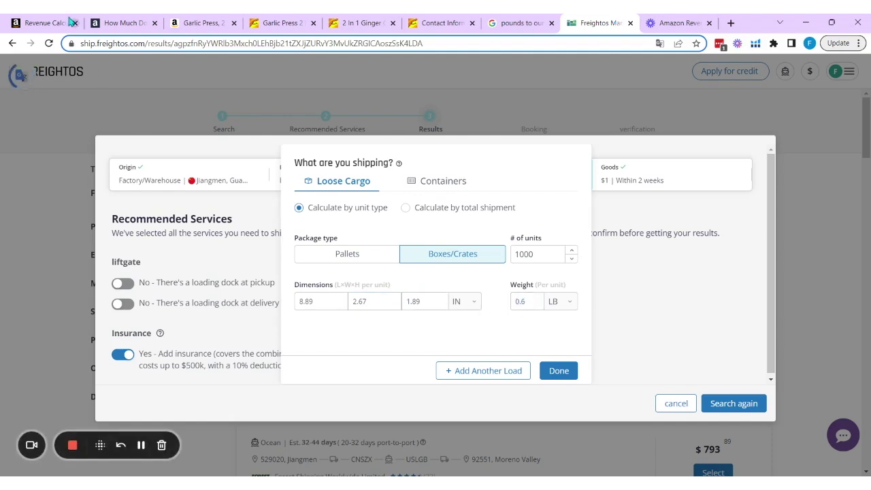
left_click(42, 23)
left_click_drag(225, 246, 286, 244)
left_click(598, 23)
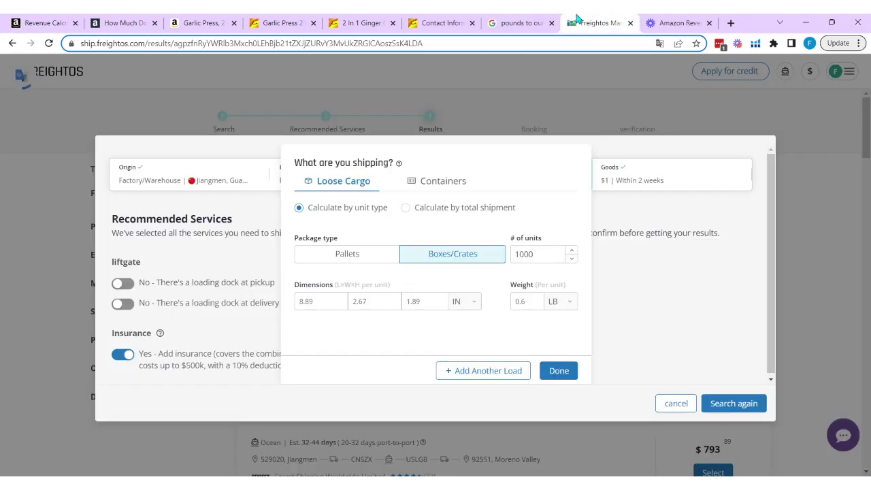
Step: Close the load details, leave the shipment editor without searching again, and check the price of the best value ocean quote
left_click(559, 372)
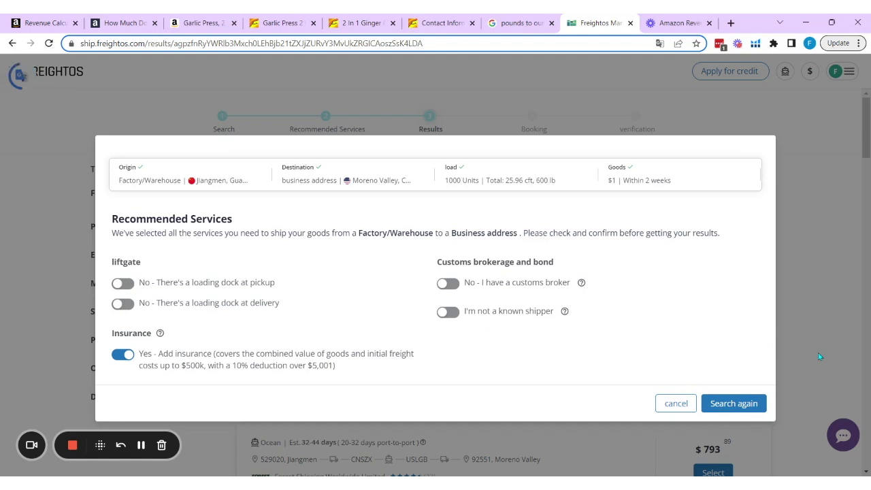
left_click(673, 406)
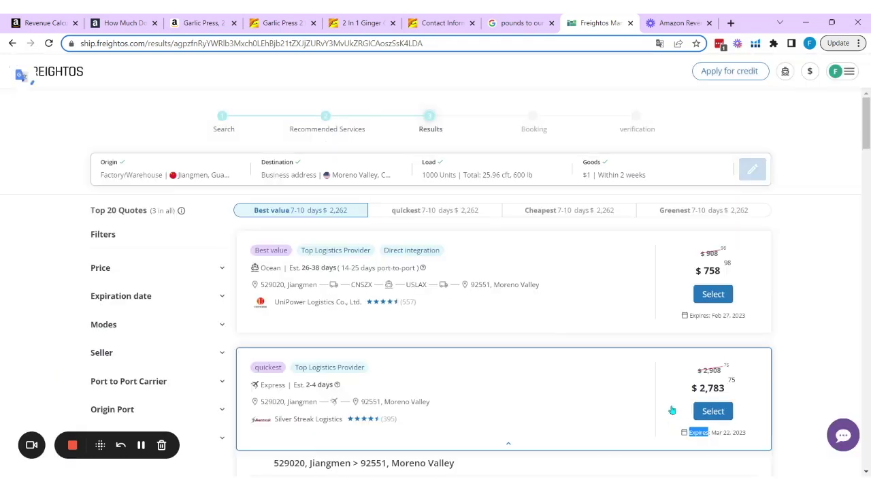
scroll(621, 320, "down", 1)
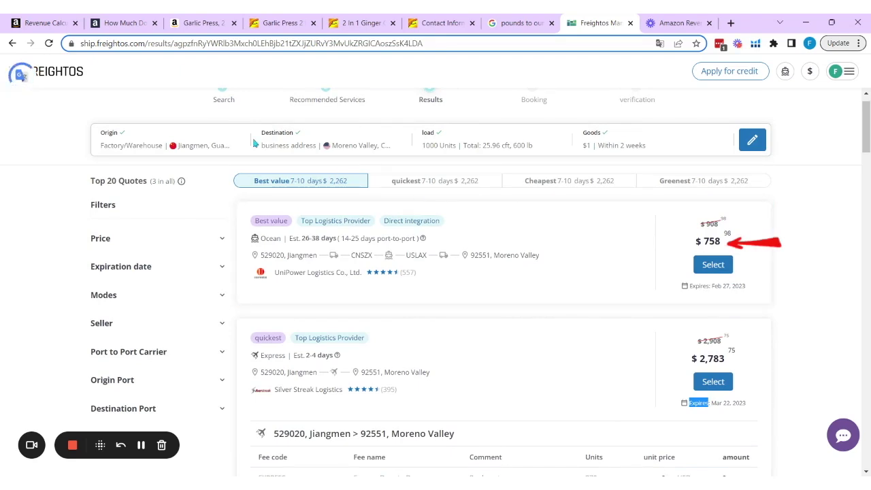
Step: Switch to the Revenue Calculator and set the miscellaneous cost under Amazon Fulfillment to $0.76
left_click(45, 22)
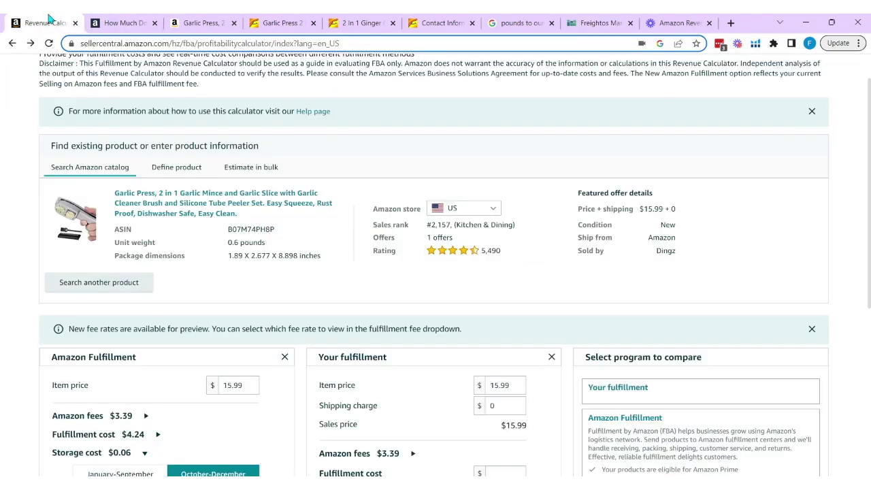
scroll(181, 305, "down", 5)
left_click(234, 293)
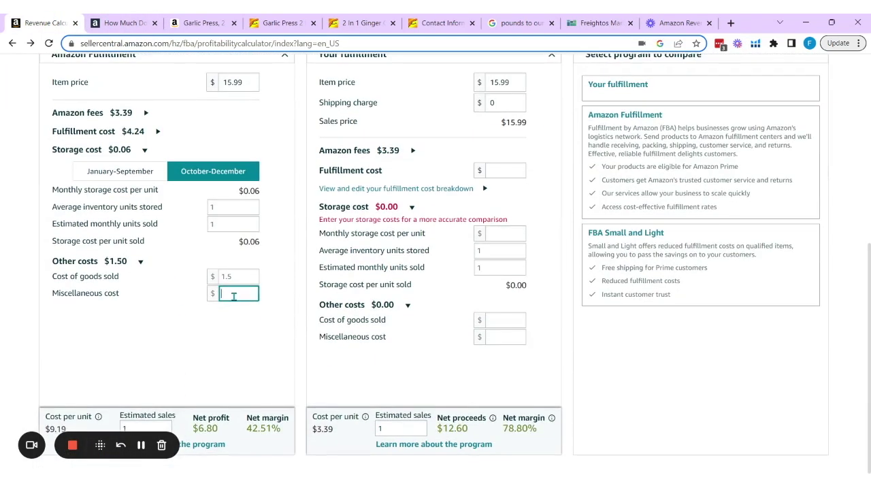
left_click(234, 293)
type("0.76")
left_click(250, 328)
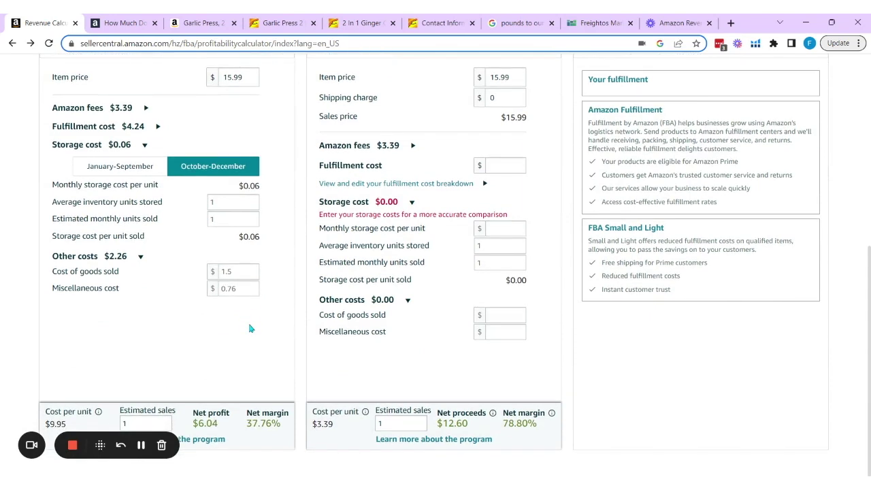